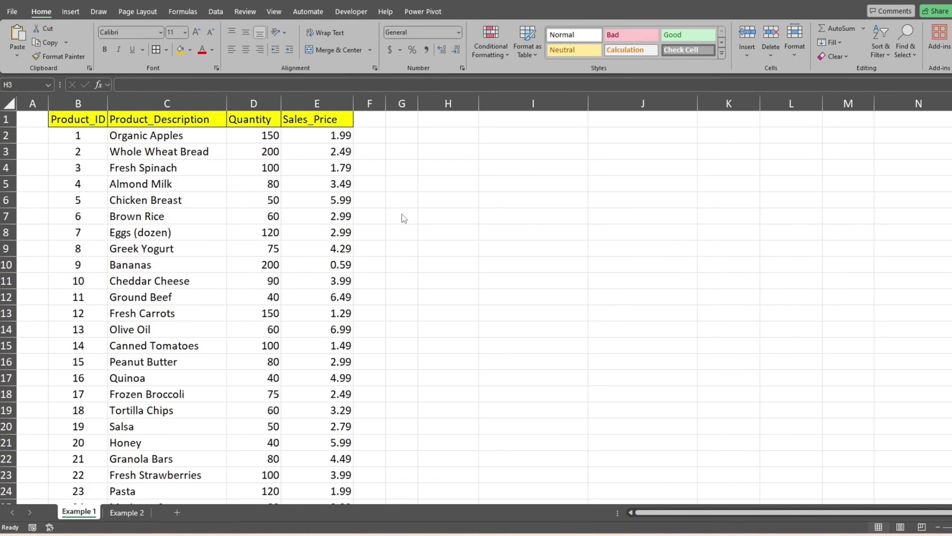
# Start a Python formula in cell H3 and load columns B:E with headers into df
pyautogui.click(433, 183)
pyautogui.write('=Py')
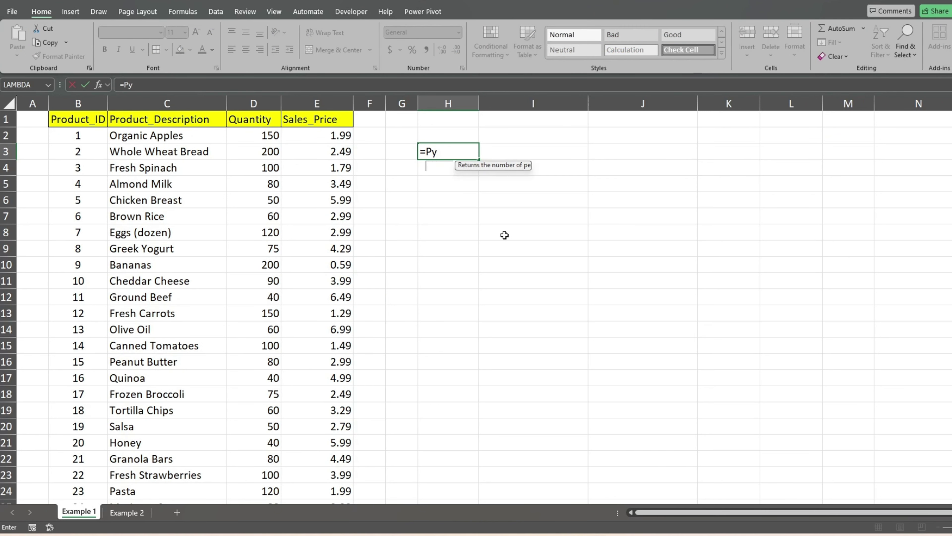
pyautogui.press('Tab')
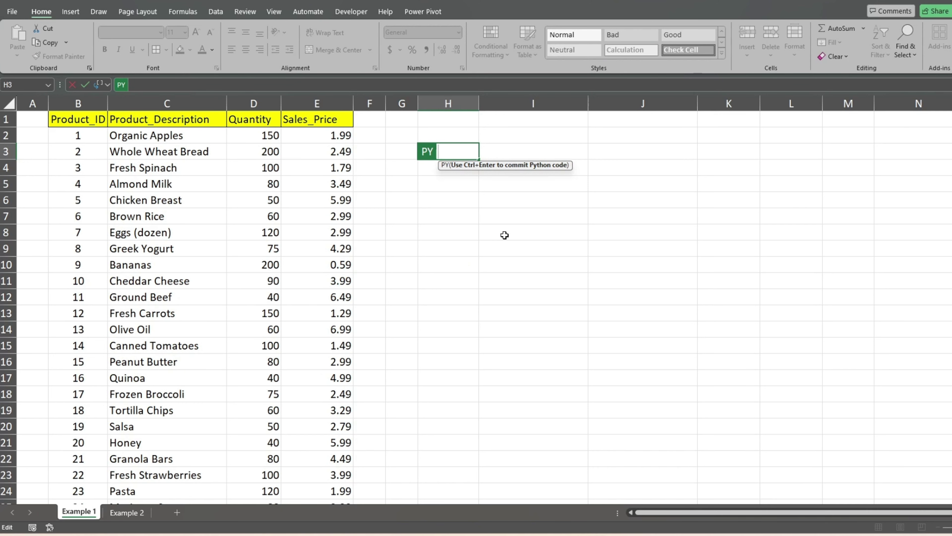
pyautogui.write('df =')
pyautogui.moveTo(86, 103); pyautogui.dragTo(312, 113)
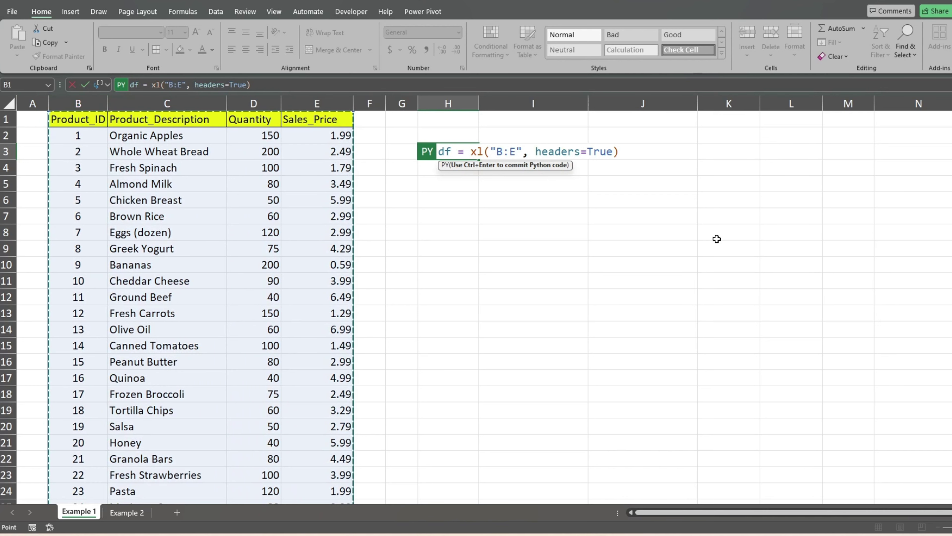
pyautogui.press('Return')
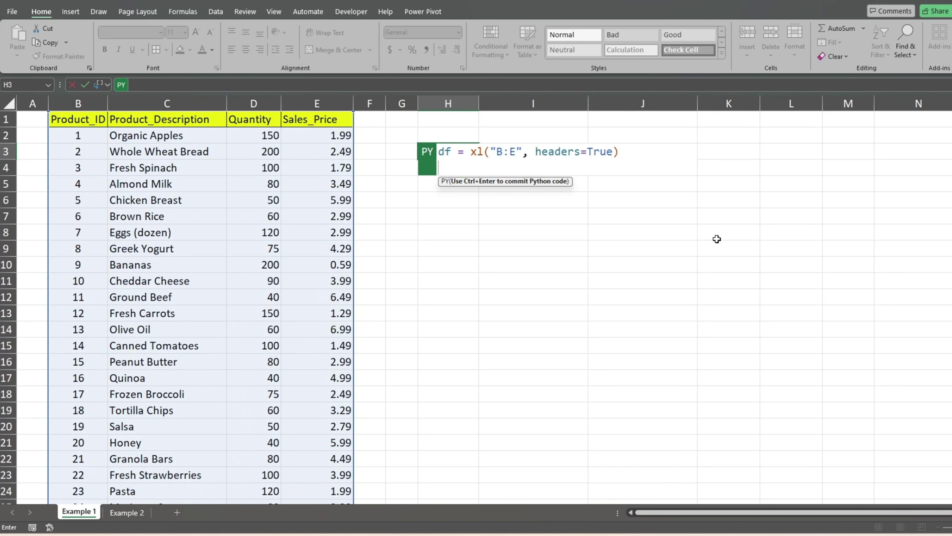
# Define mylist in the Python code as ['Almonds','Salsa','Cashews'], followed by a blank line
pyautogui.write("mylist = ['Al")
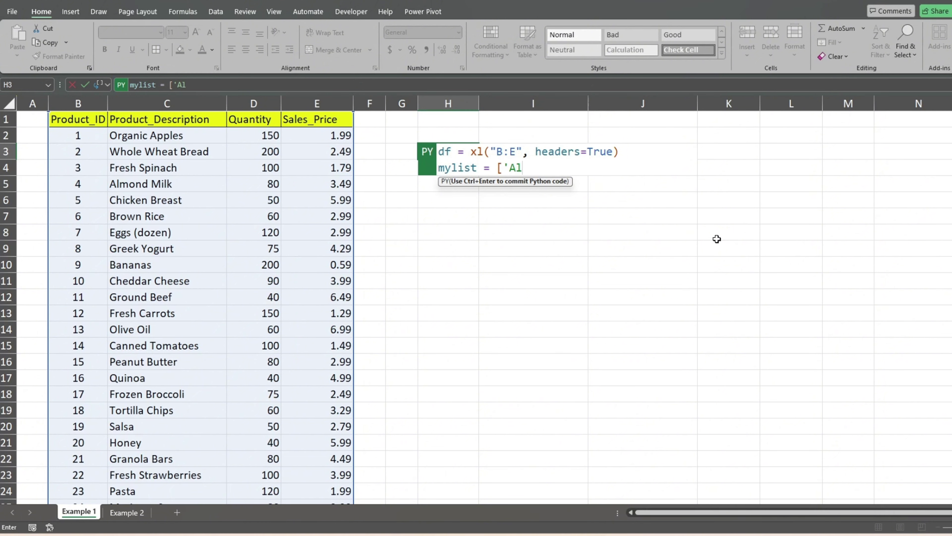
pyautogui.write("monds','Salsa'")
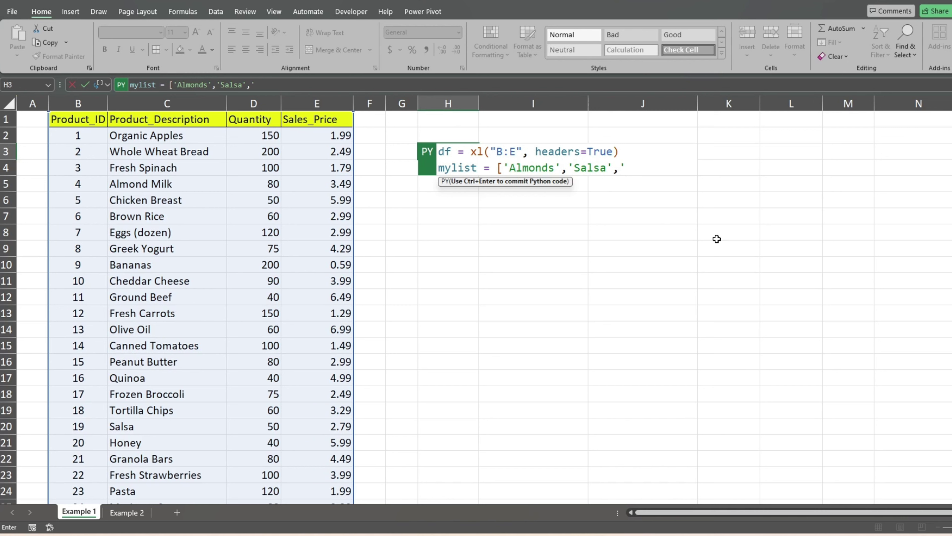
pyautogui.write(",'Cashews']")
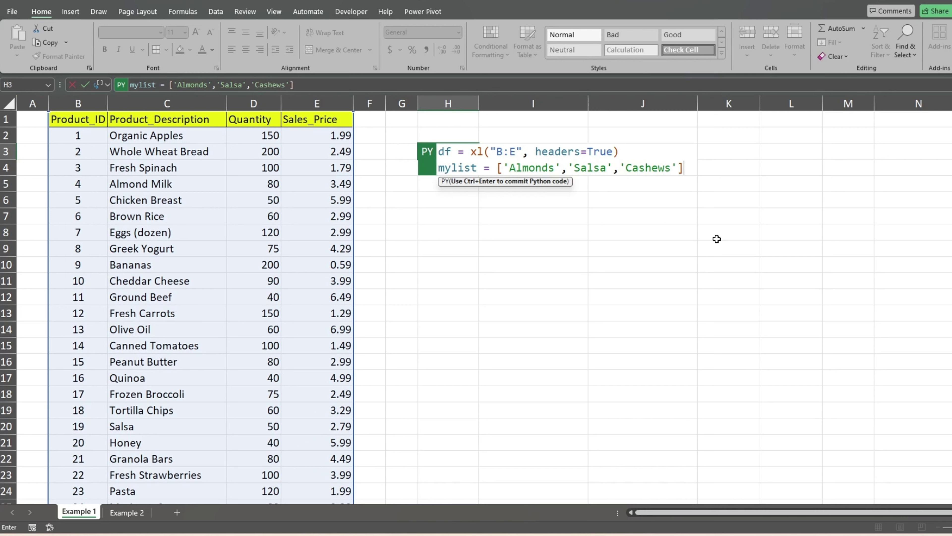
pyautogui.press('Return')
pyautogui.press('Return')
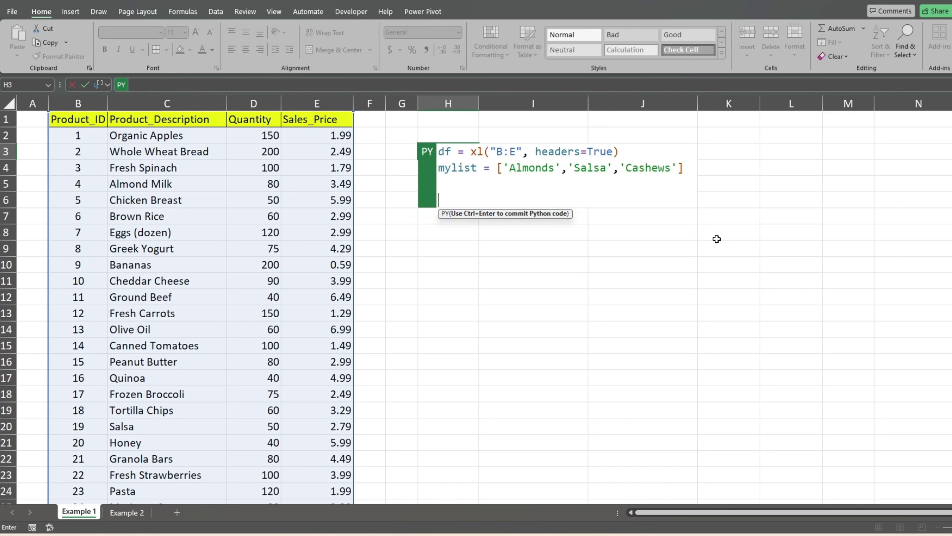
# Add the line output = df[df['Product_Description'].isin(mylist)] and commit the Python code in H3
pyautogui.write('output')
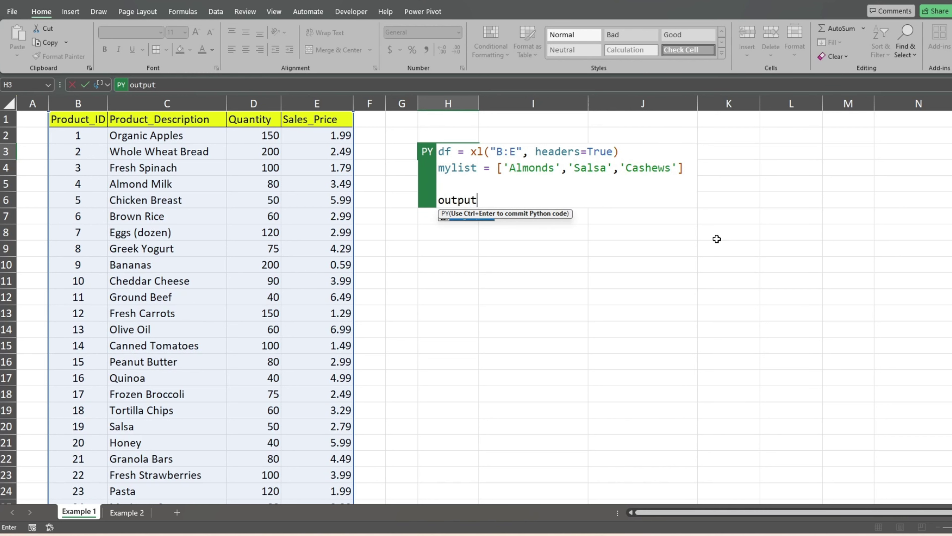
pyautogui.write(' = ')
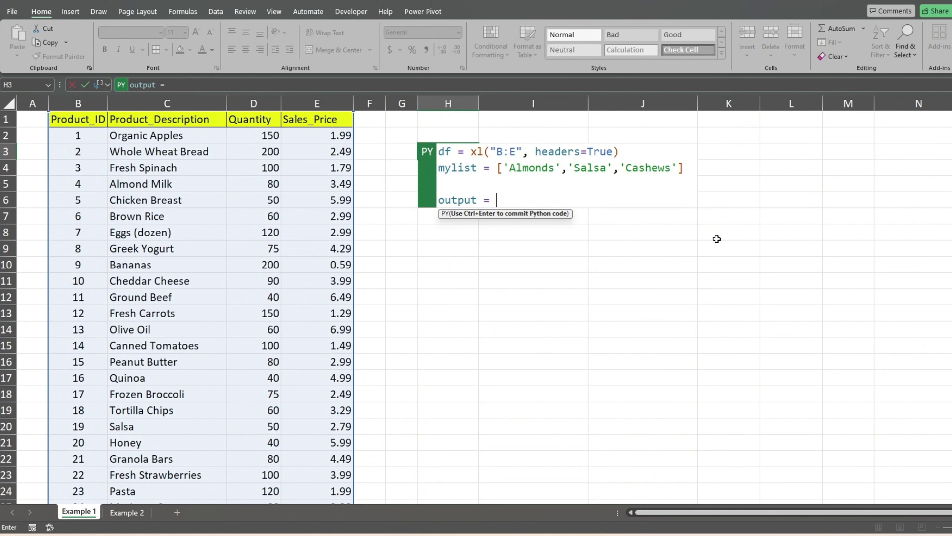
pyautogui.write('df')
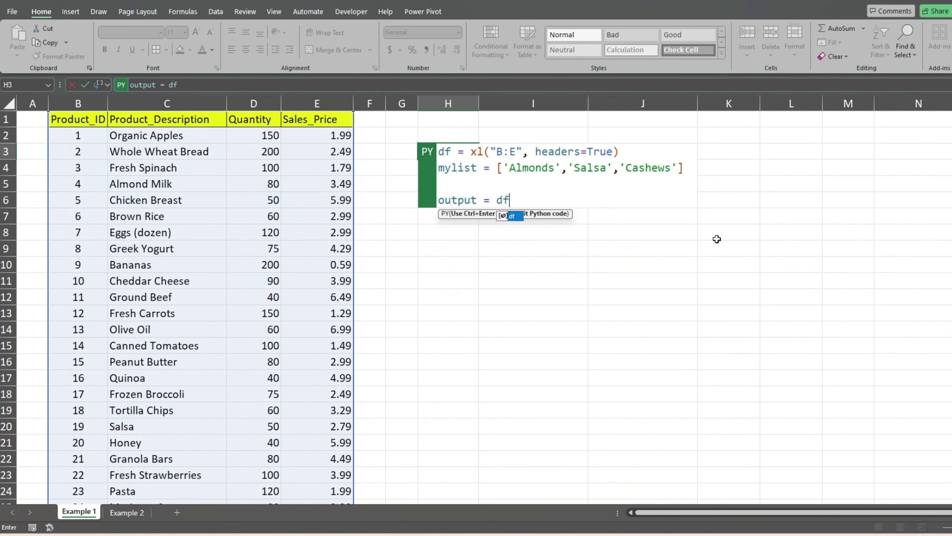
pyautogui.write('[df[')
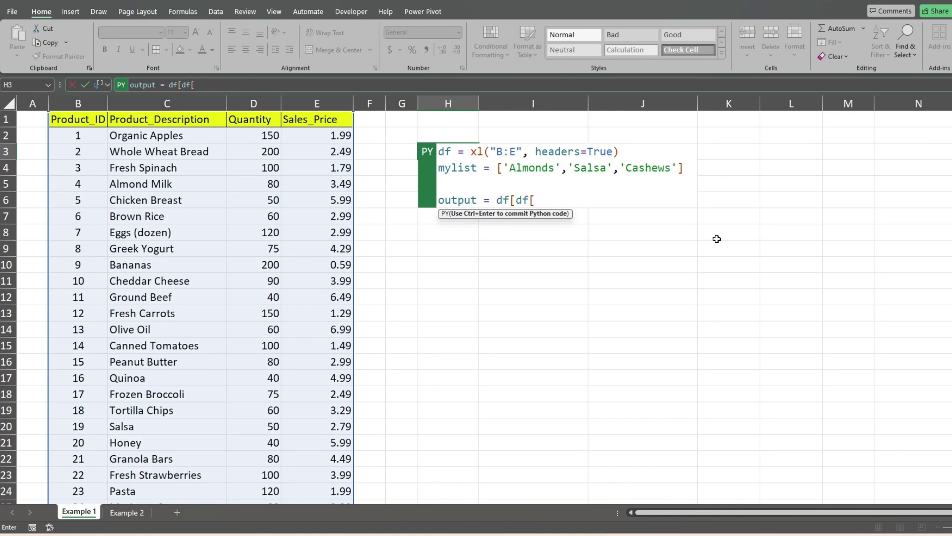
pyautogui.write("'Produ")
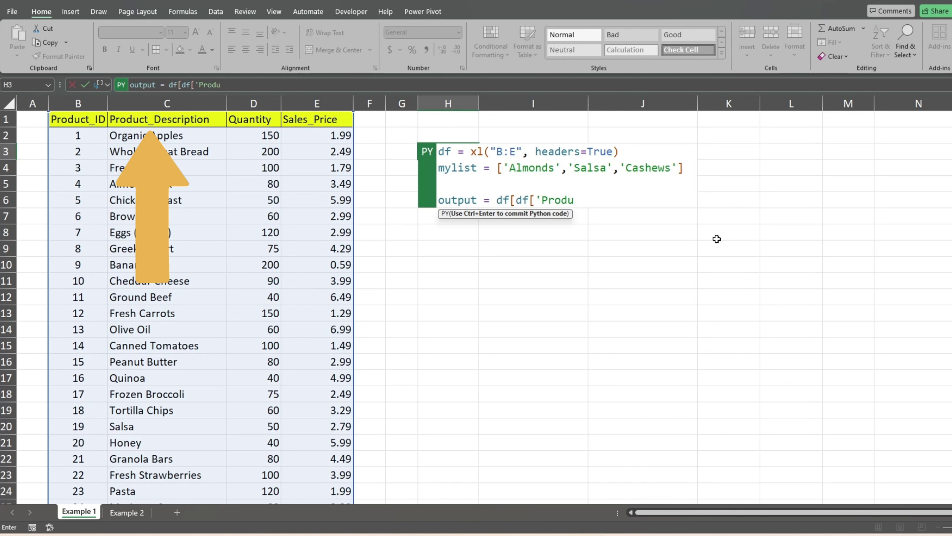
pyautogui.write('ct_')
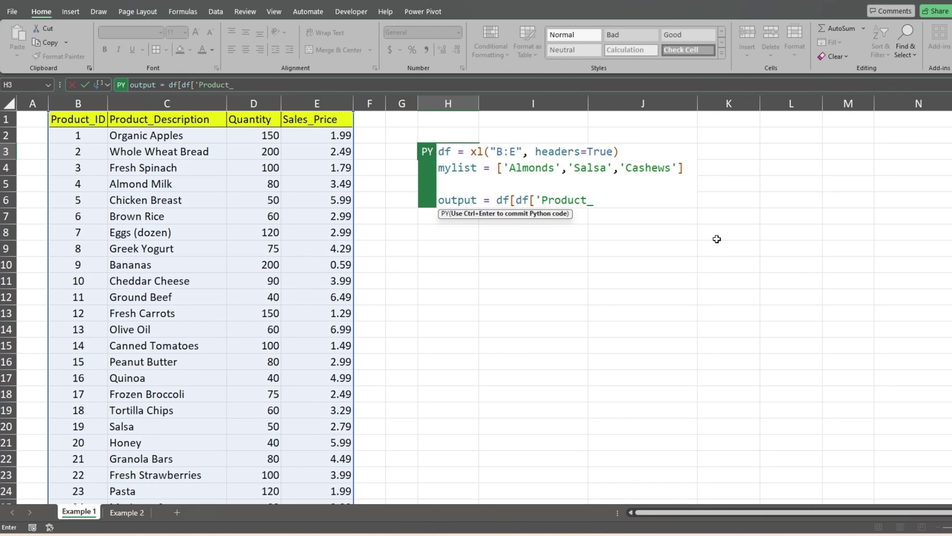
pyautogui.write('Description')
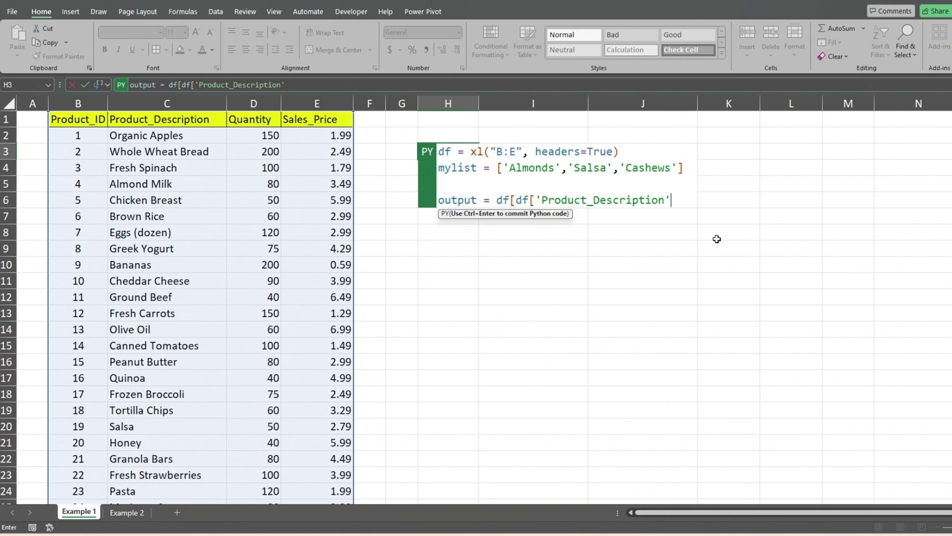
pyautogui.write("'].is")
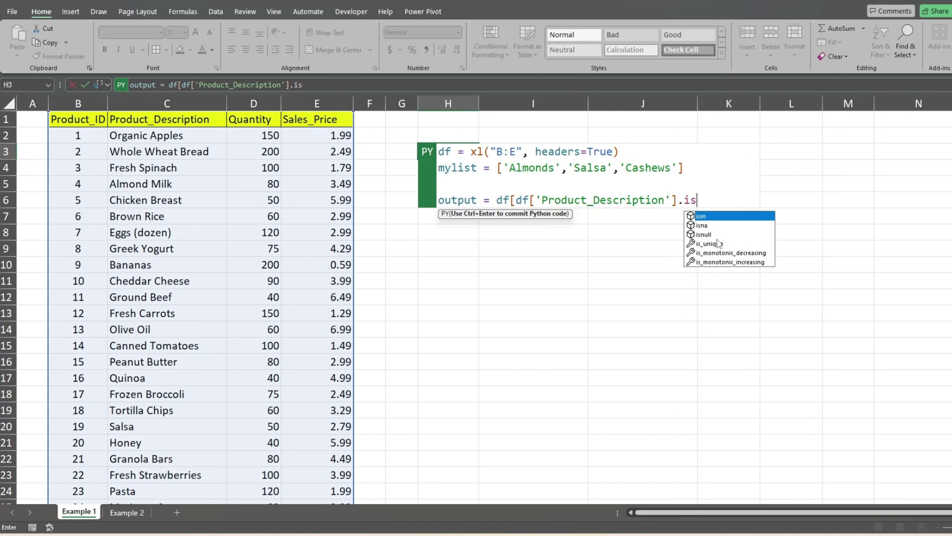
pyautogui.press('Tab')
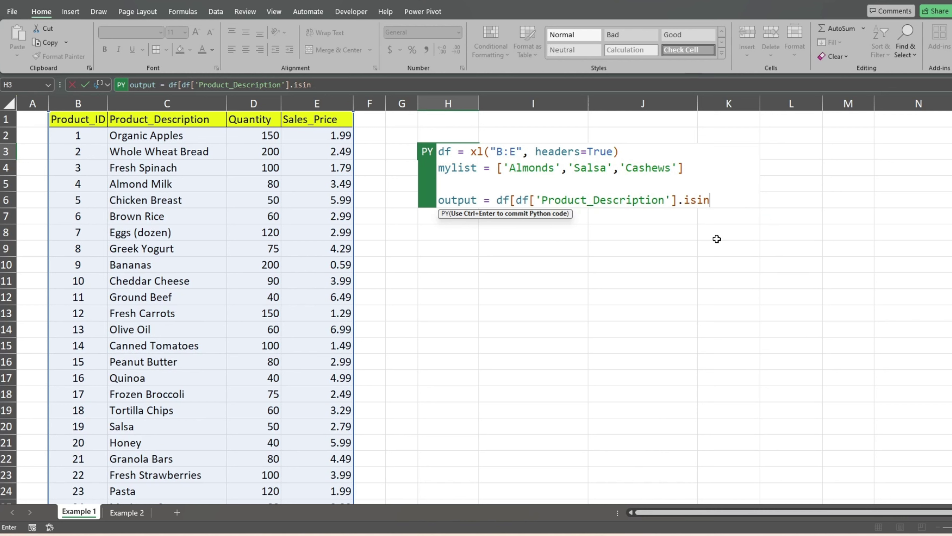
pyautogui.write('(my')
pyautogui.press('Tab')
pyautogui.write(')')
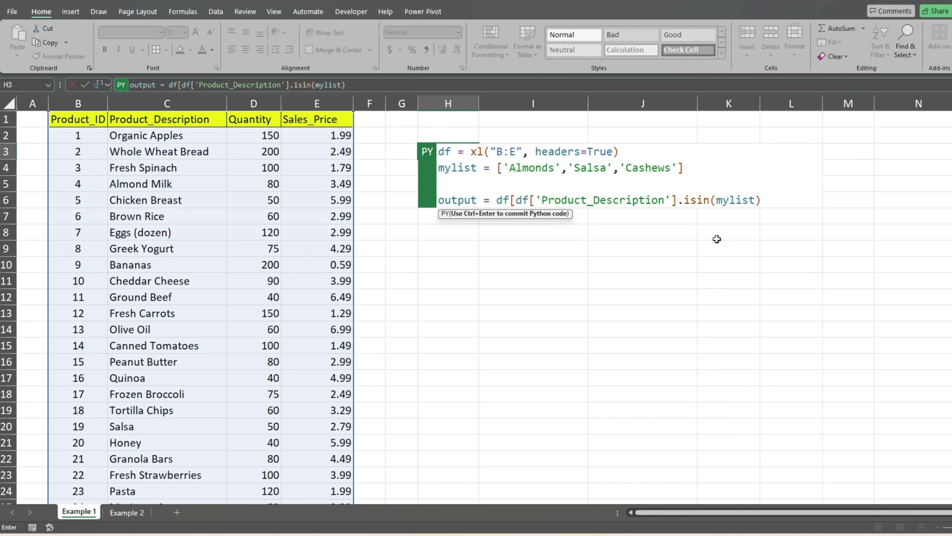
pyautogui.write(']')
pyautogui.hotkey('ctrl', 'Return')
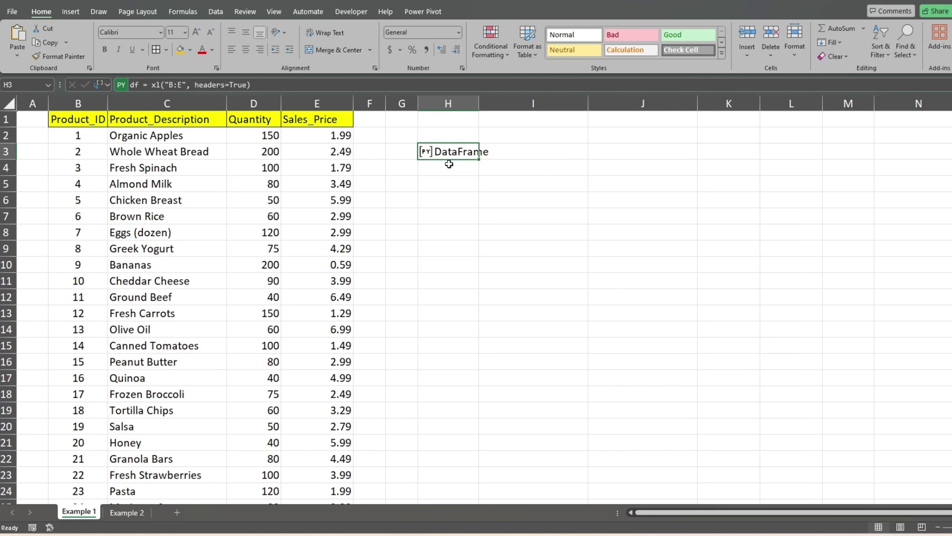
# Set the Python output of cell H3 to Excel Value so the filtered table spills onto the sheet
pyautogui.click(452, 182)
pyautogui.click(444, 155)
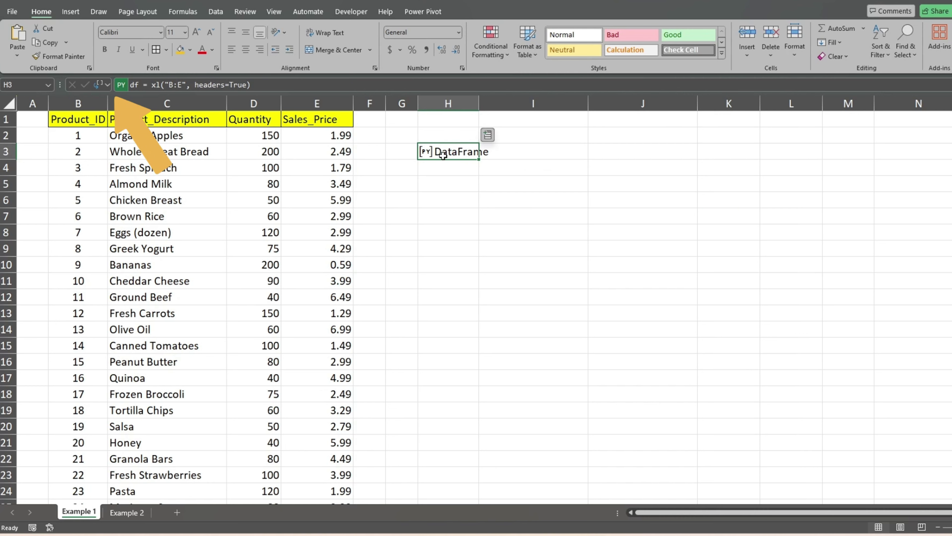
pyautogui.click(107, 85)
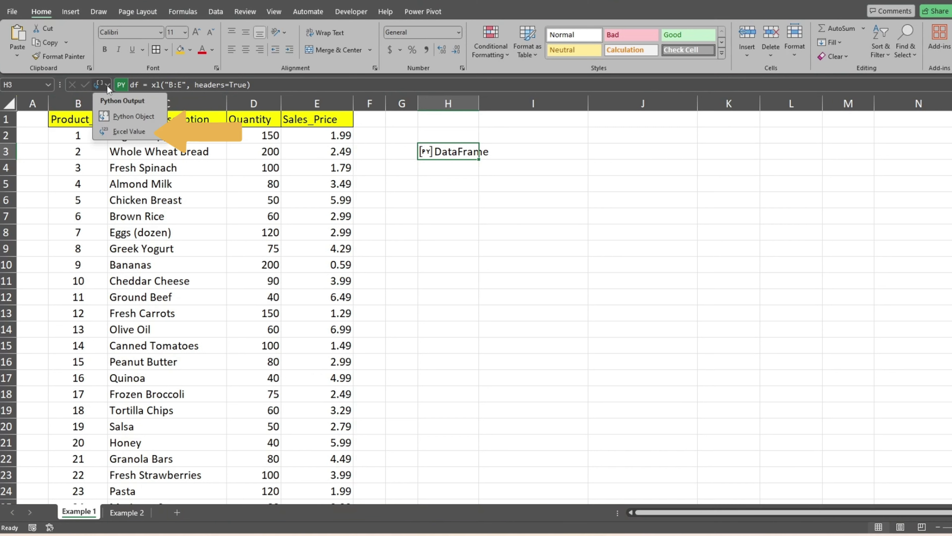
pyautogui.click(128, 132)
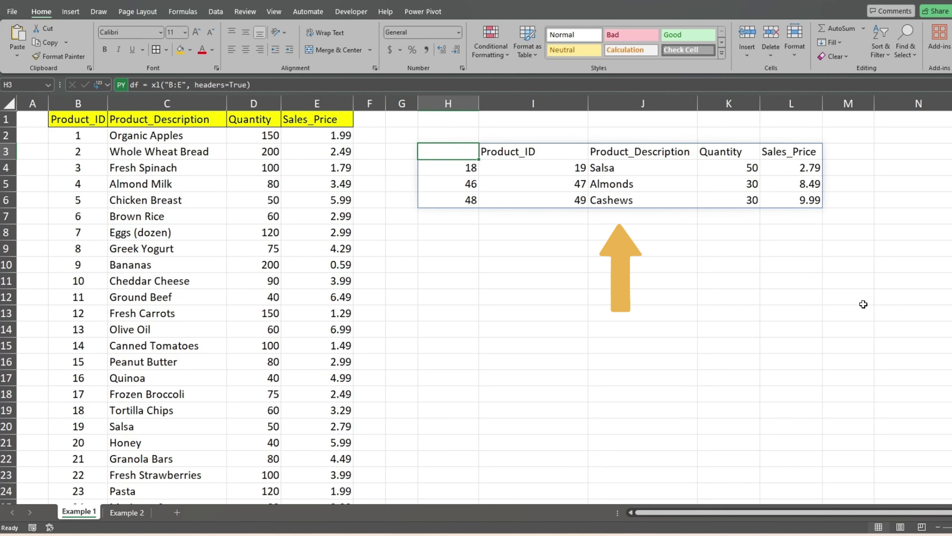
pyautogui.click(791, 313)
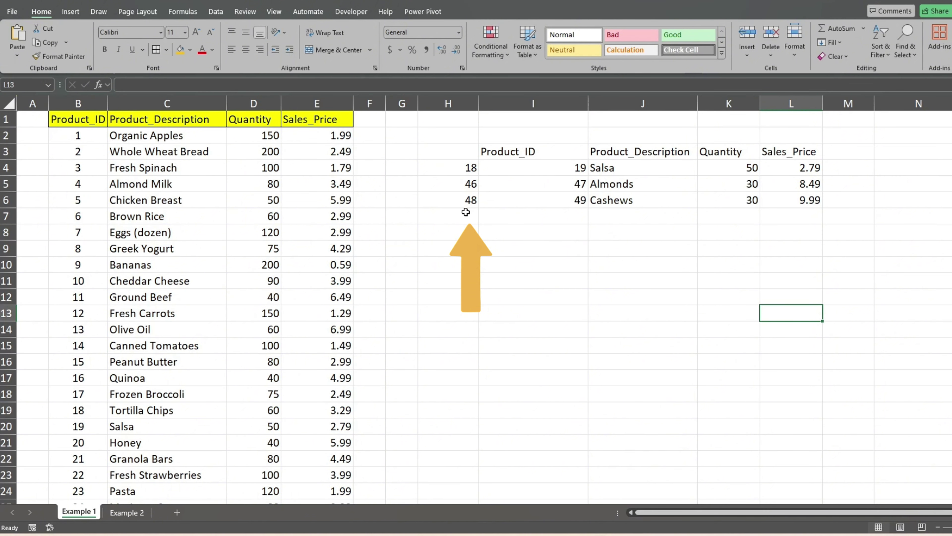
# Append .reset_index(drop=True) to the output line of the Python code in H3 and commit it
pyautogui.click(463, 150)
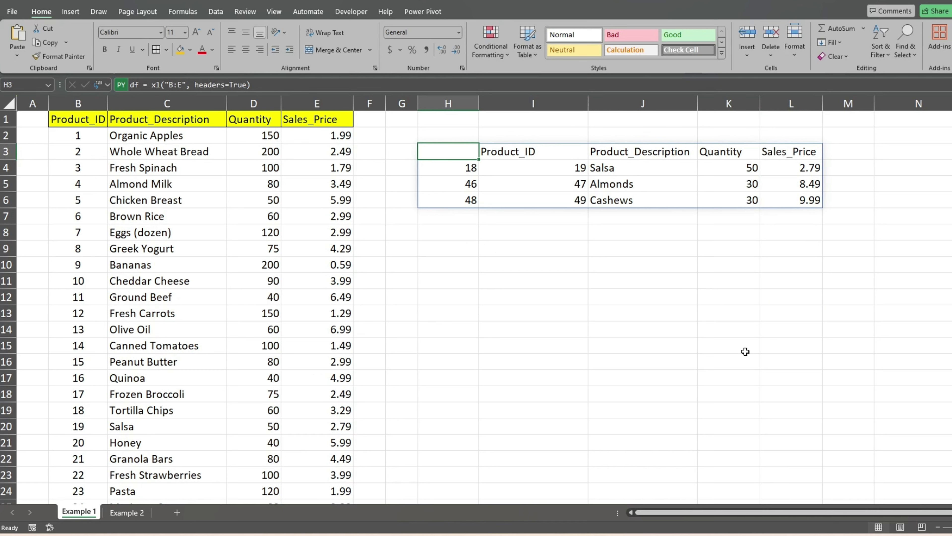
pyautogui.press('F2')
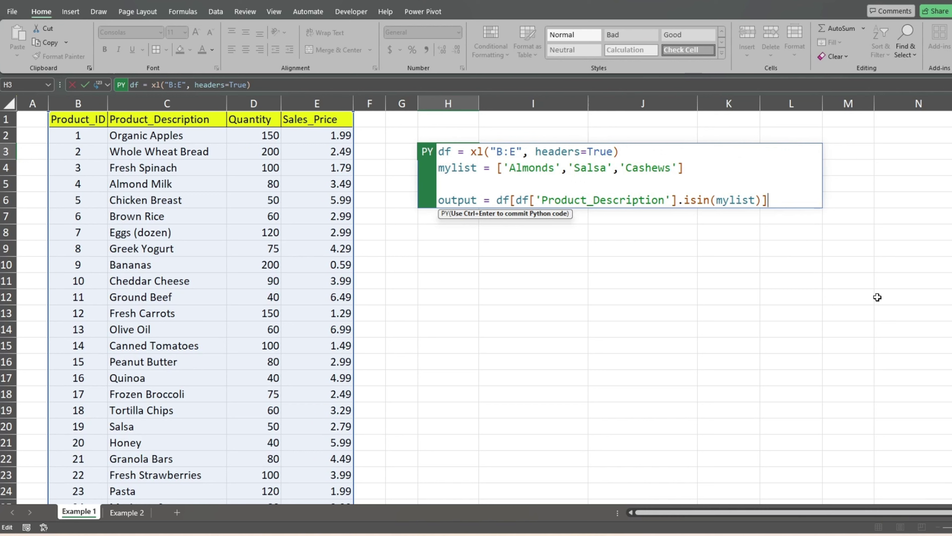
pyautogui.write('.')
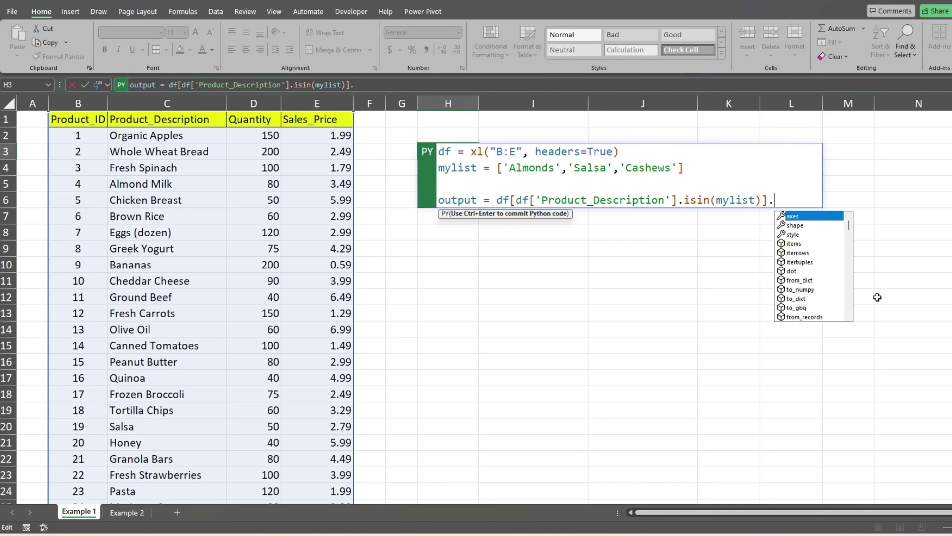
pyautogui.write('res')
pyautogui.press('Tab')
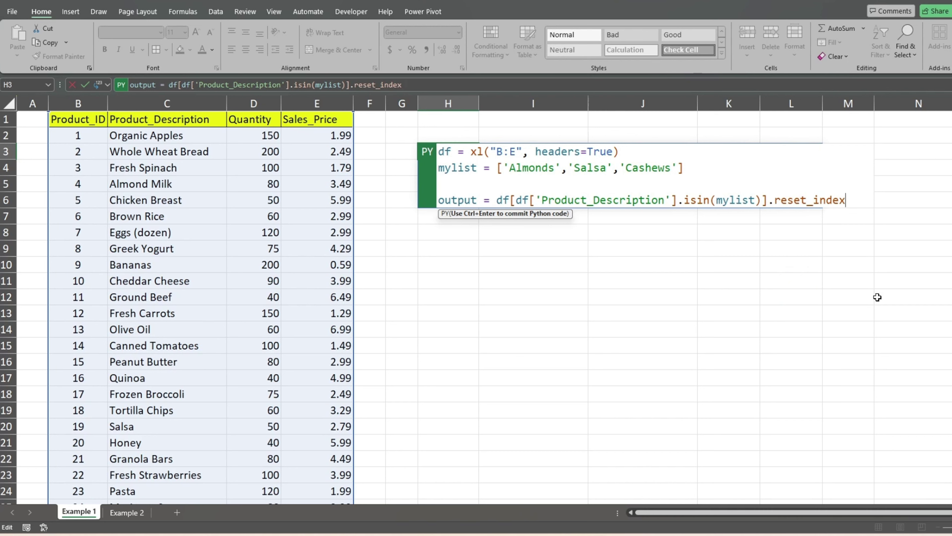
pyautogui.write('(drop=')
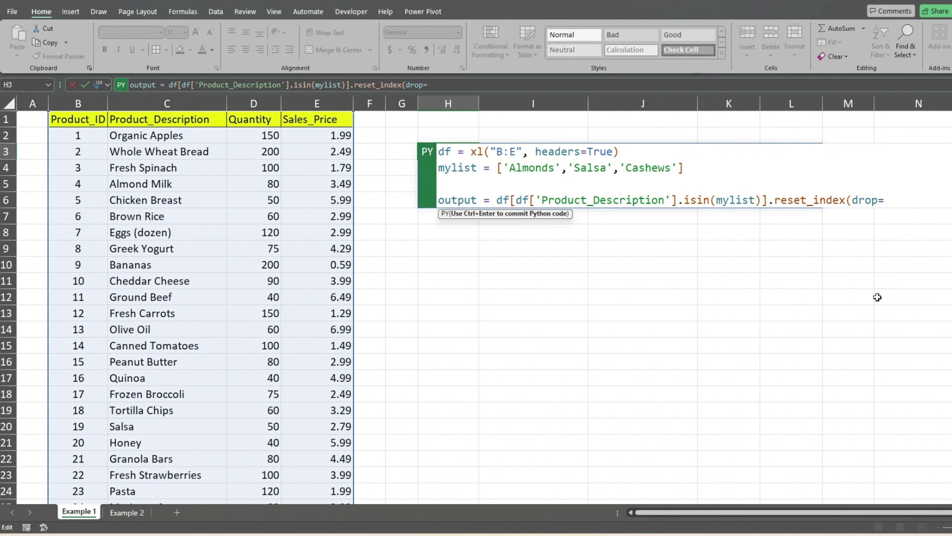
pyautogui.write('True')
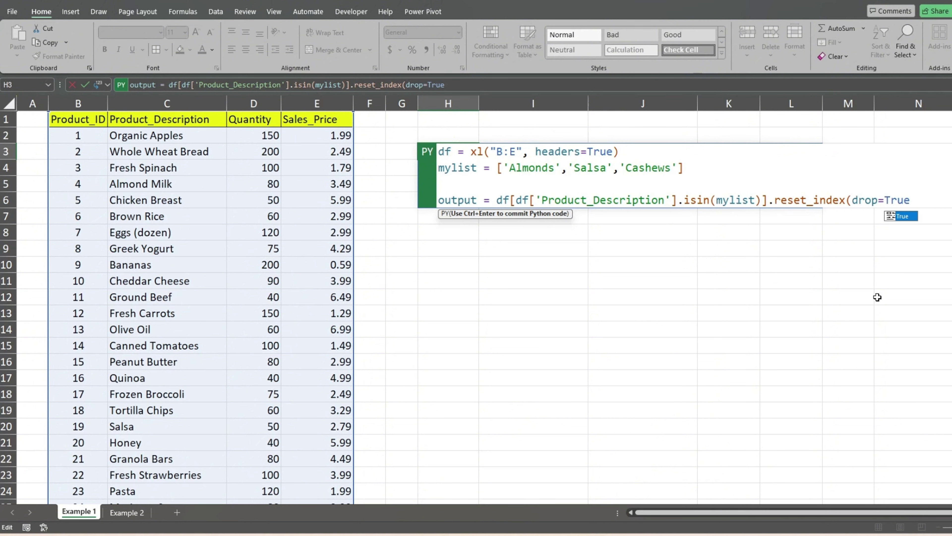
pyautogui.write(')')
pyautogui.hotkey('ctrl', 'Return')
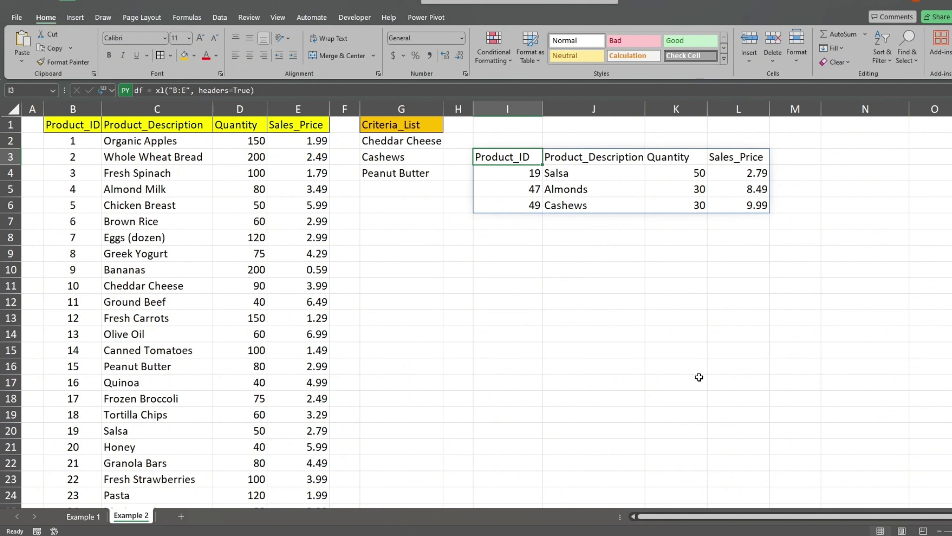
# In the Python code of cell I3 on sheet Example 2, insert crange = xl("G1:G4", headers=True) below the df line
pyautogui.press('F2')
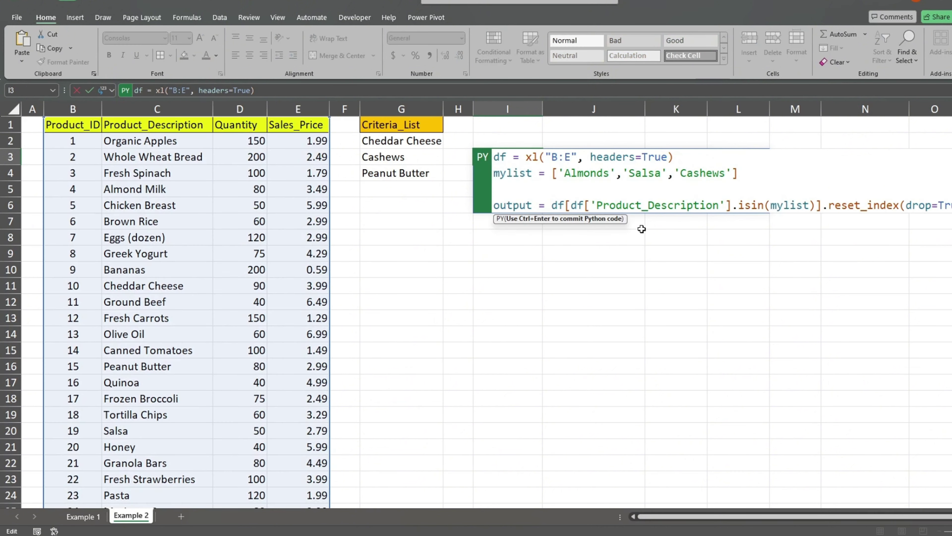
pyautogui.click(690, 155)
pyautogui.press('Return')
pyautogui.write('cra')
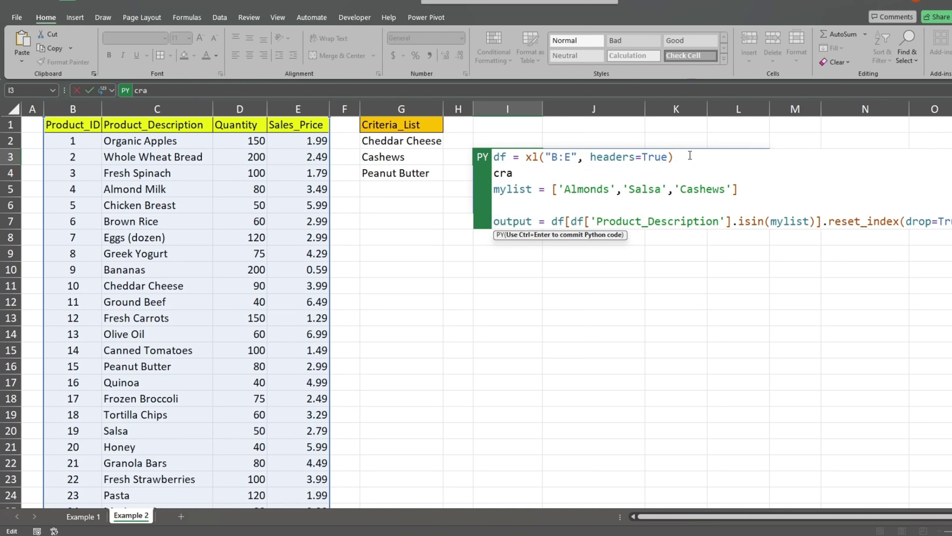
pyautogui.write('nge = xl("G1')
pyautogui.moveTo(385, 152); pyautogui.dragTo(385, 172)
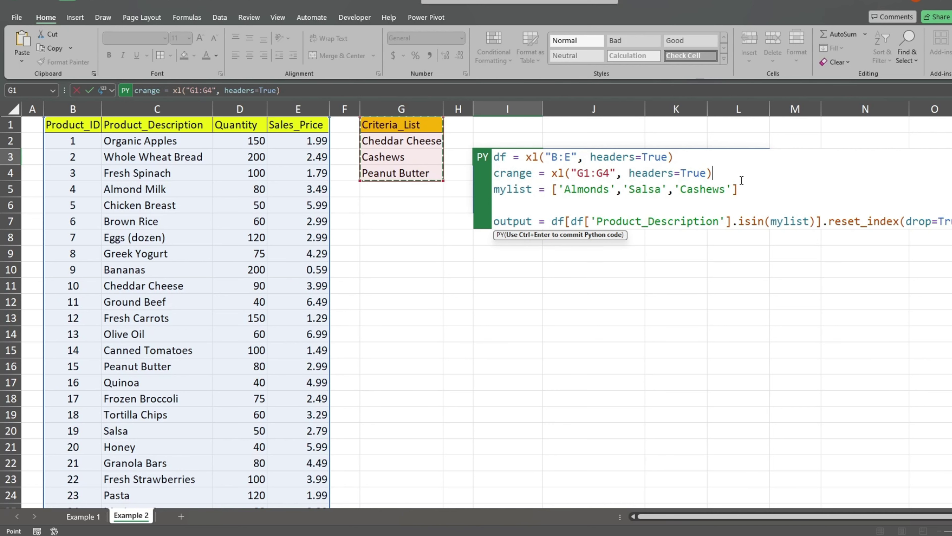
# Replace the hard-coded product list assigned to mylist in cell I3's Python code with crange['Criteria_List']
pyautogui.moveTo(738, 189); pyautogui.dragTo(550, 186)
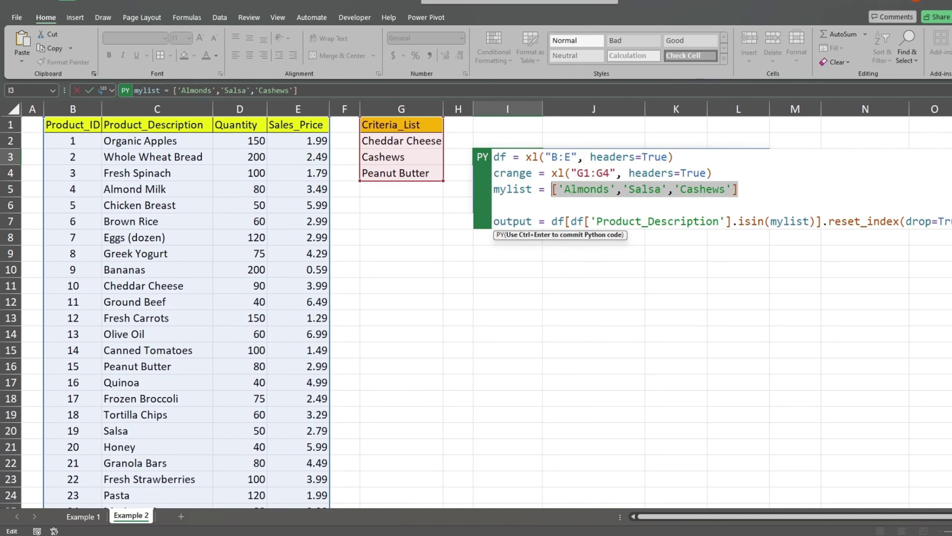
pyautogui.press('BackSpace')
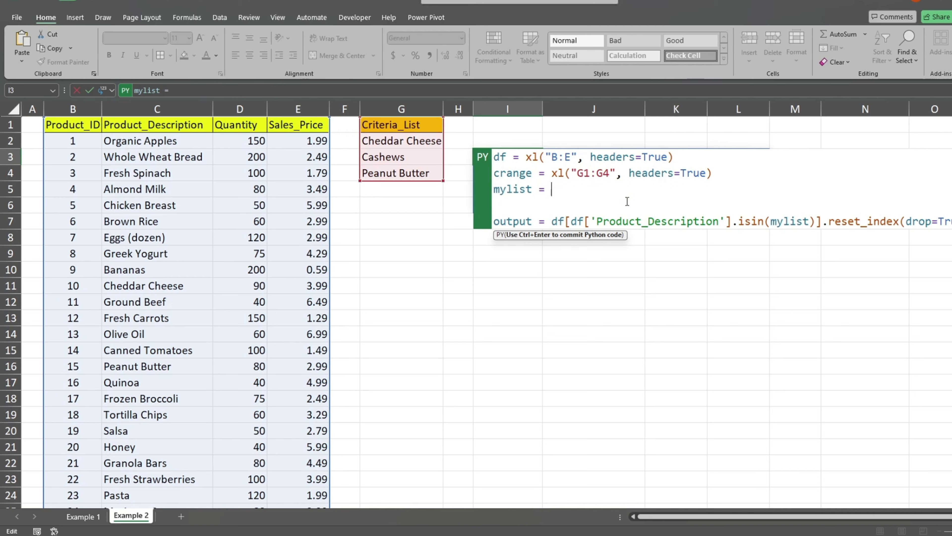
pyautogui.write("crange['")
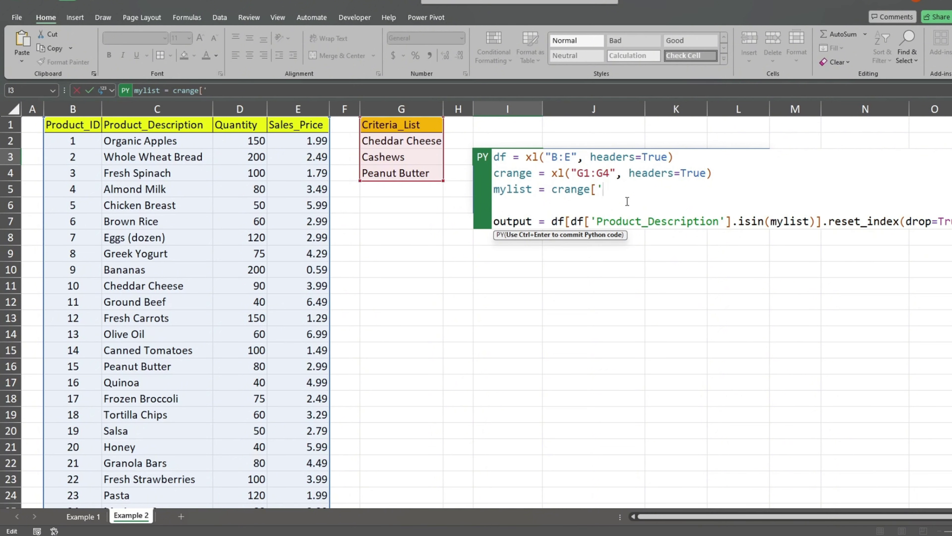
pyautogui.write('Criteria_')
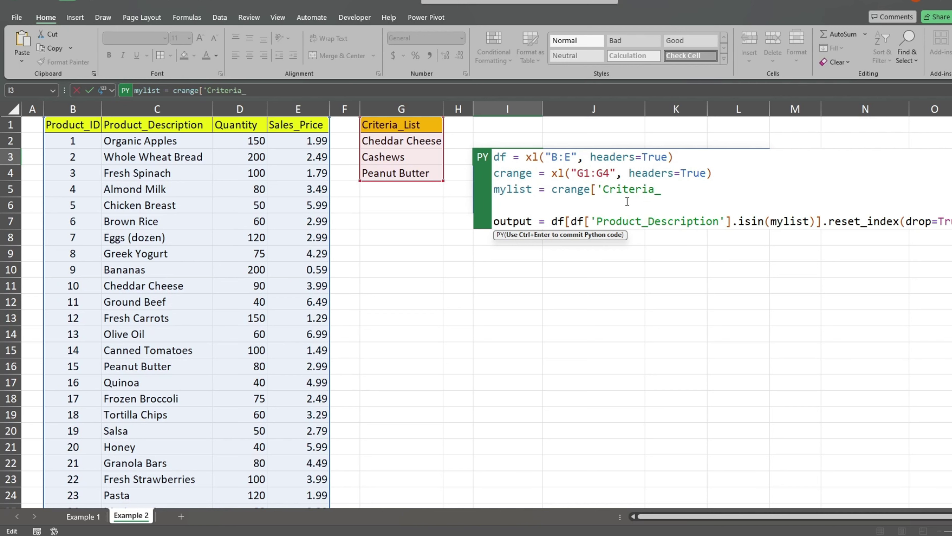
pyautogui.write("List']")
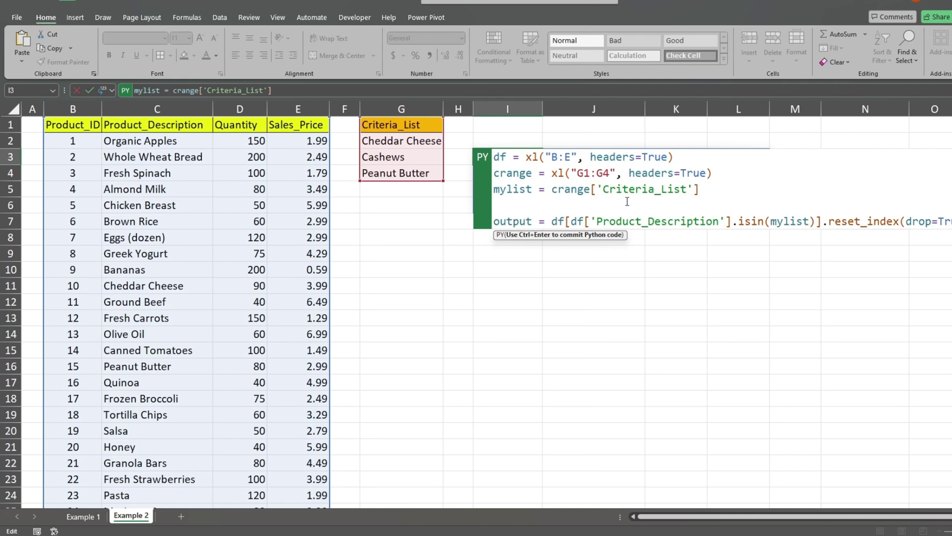
# Append .to_list() to the mylist line in cell I3 and commit the Python code
pyautogui.write('.to')
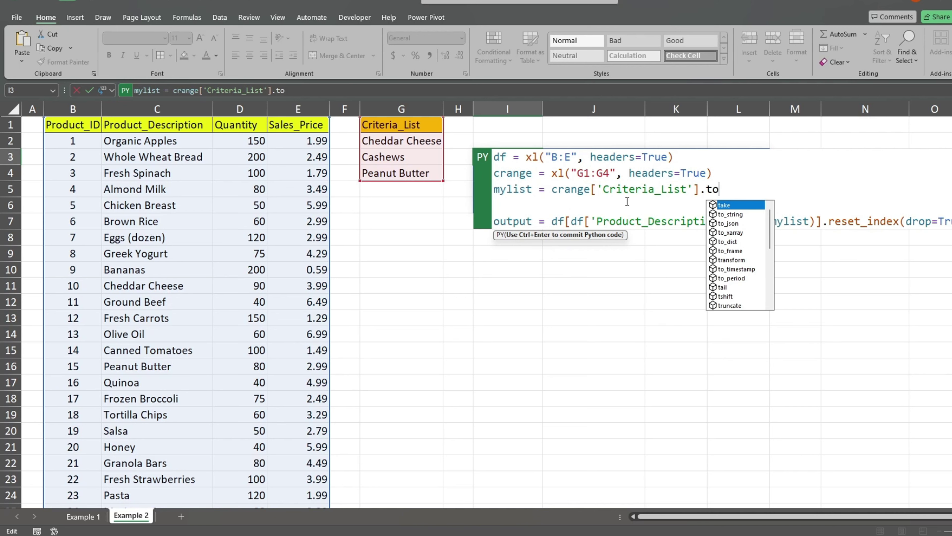
pyautogui.press('Down')
pyautogui.press('Down')
pyautogui.press('Down')
pyautogui.press('Down')
pyautogui.press('Down')
pyautogui.press('Down')
pyautogui.press('Down')
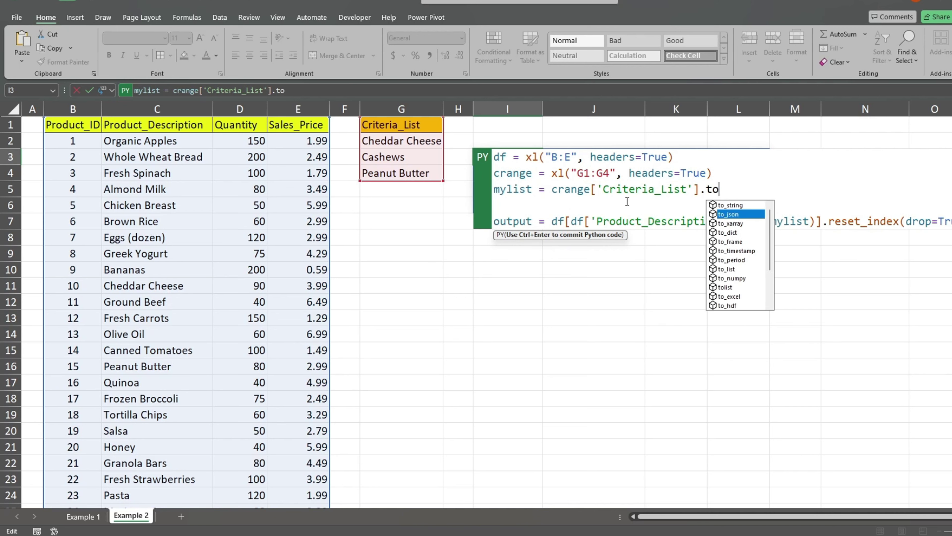
pyautogui.press('Tab')
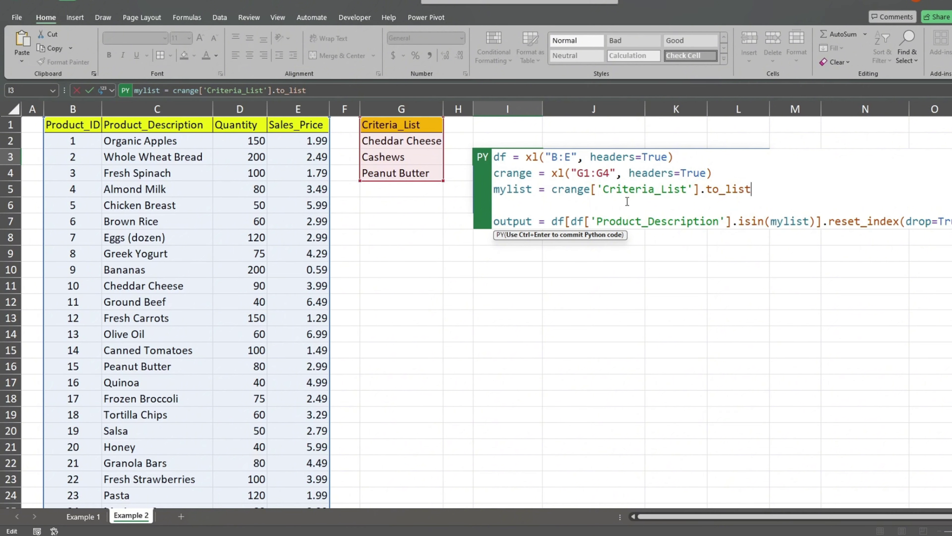
pyautogui.write('()')
pyautogui.click(816, 208)
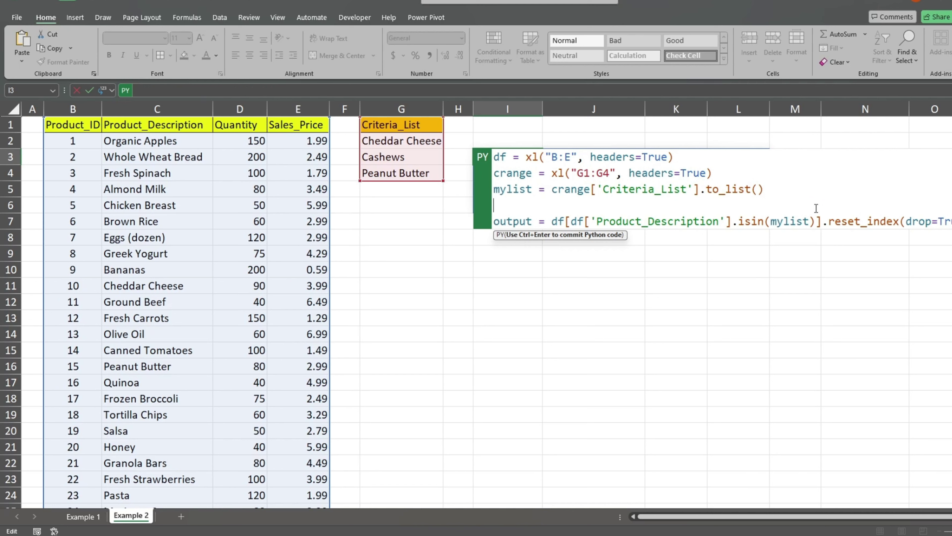
pyautogui.hotkey('ctrl', 'Return')
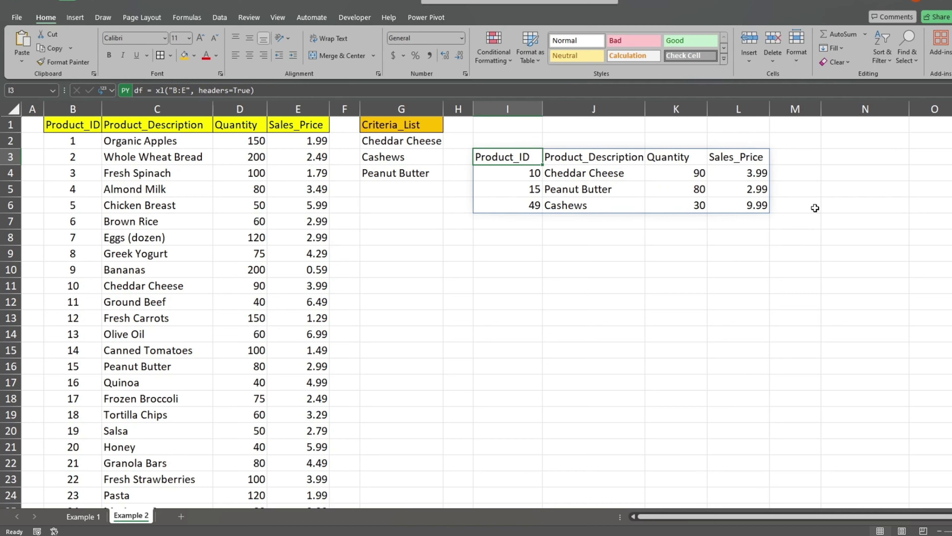
# Change the criterion in cell G3 to Olive Oil and select the Python output cell I3
pyautogui.doubleClick(408, 161)
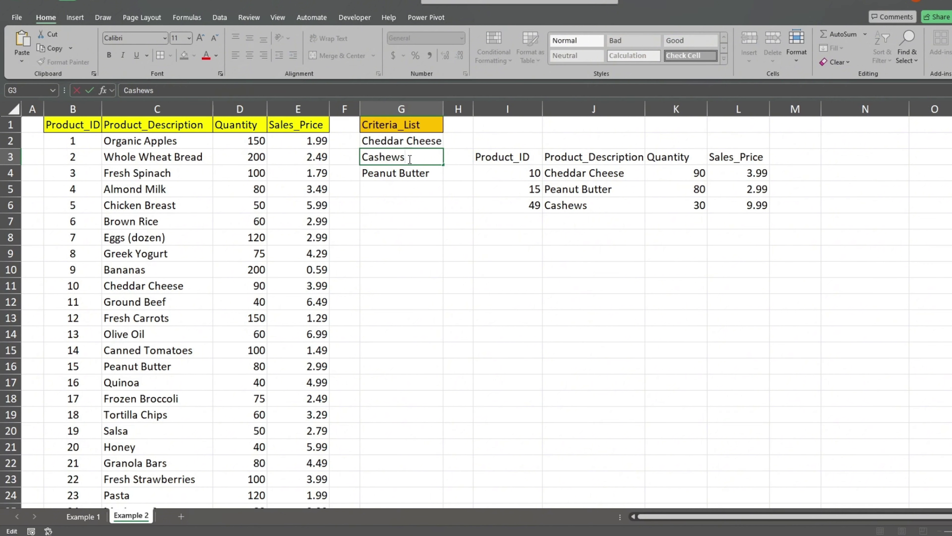
pyautogui.moveTo(410, 159); pyautogui.dragTo(362, 159)
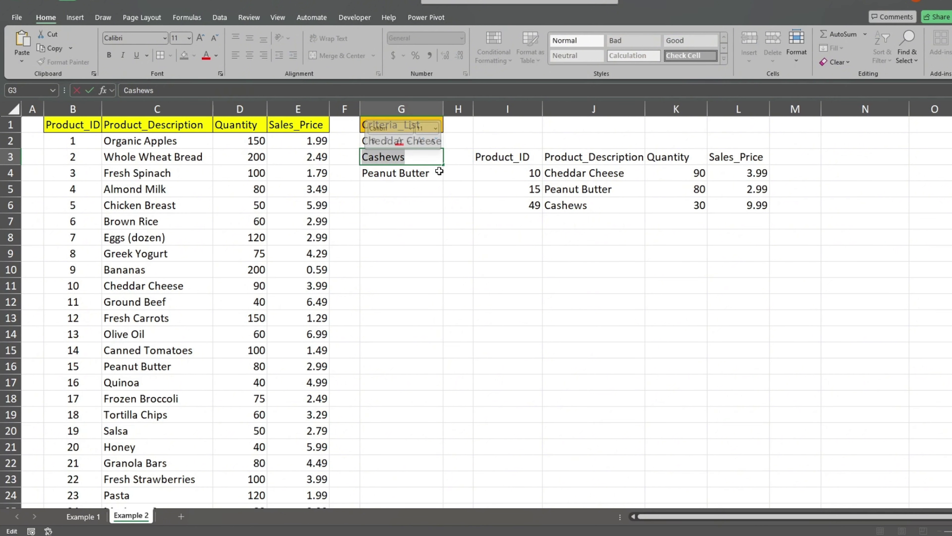
pyautogui.write('a')
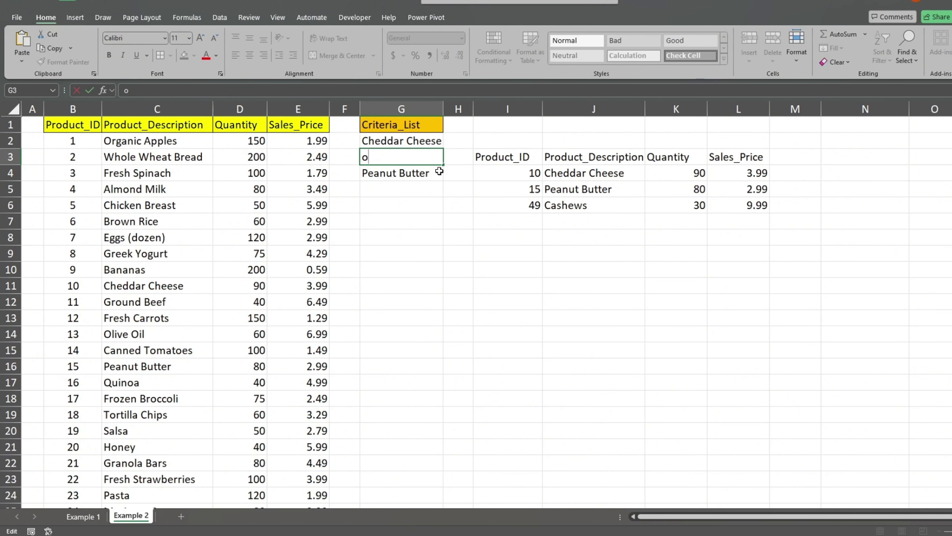
pyautogui.press('BackSpace')
pyautogui.write('Olive Oil')
pyautogui.press('Return')
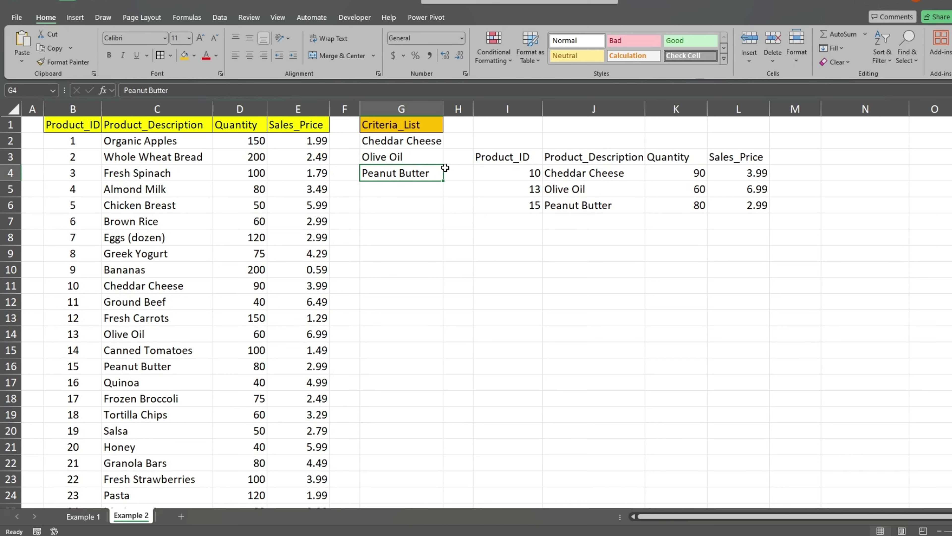
pyautogui.click(502, 160)
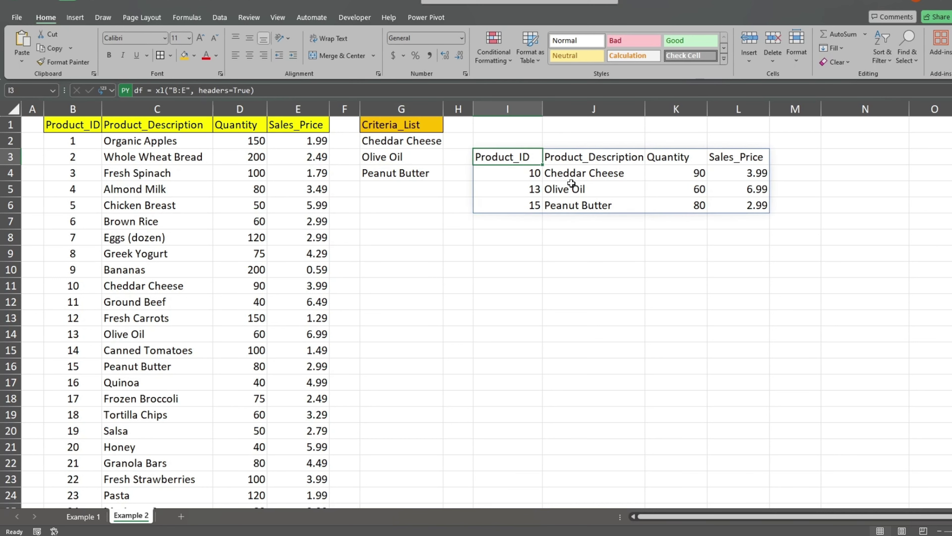